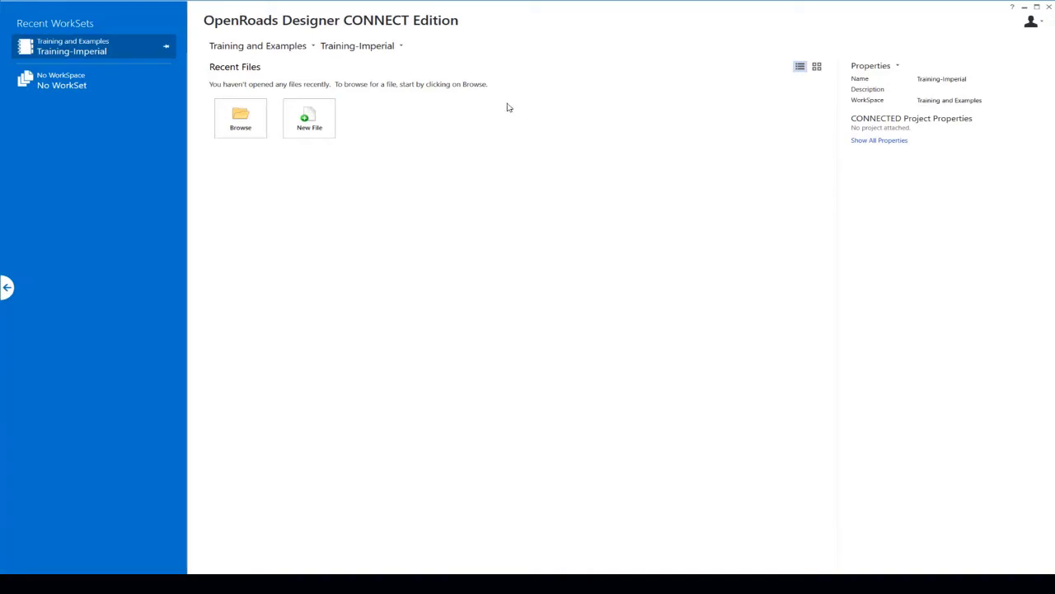
Open Volumes-Cut-Fill_LondonRd.dgn from the Quantities and Earthwork training folder.
left_click(239, 119)
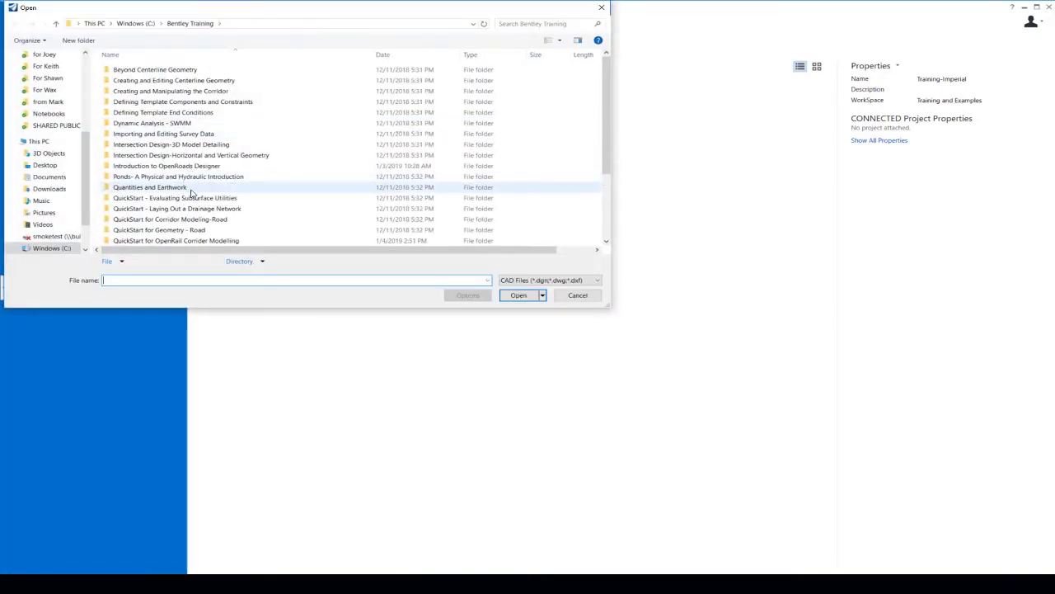
double_click(194, 191)
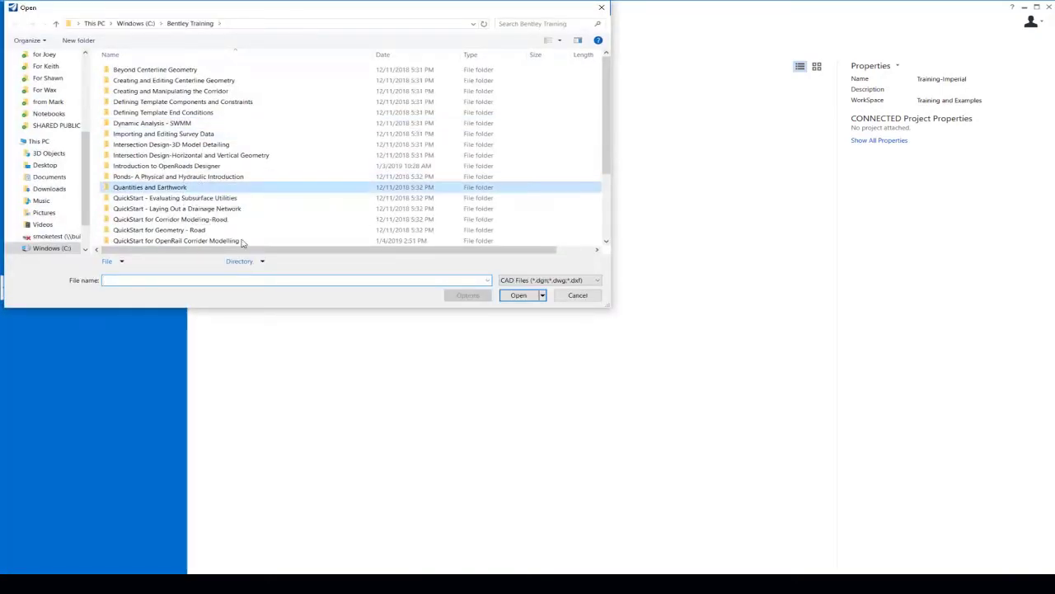
scroll(204, 230, "down", 8)
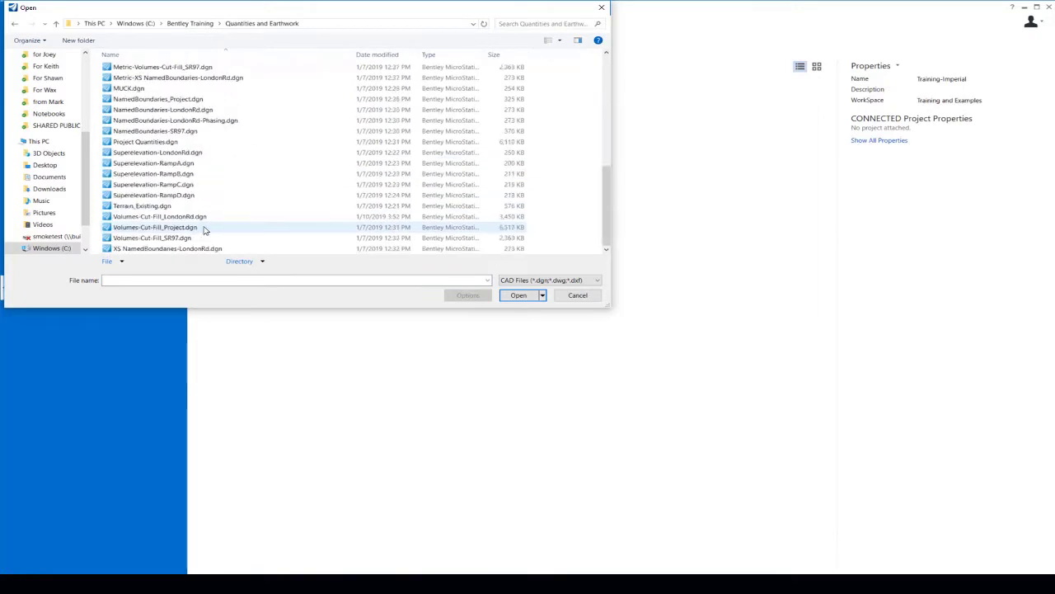
left_click(169, 217)
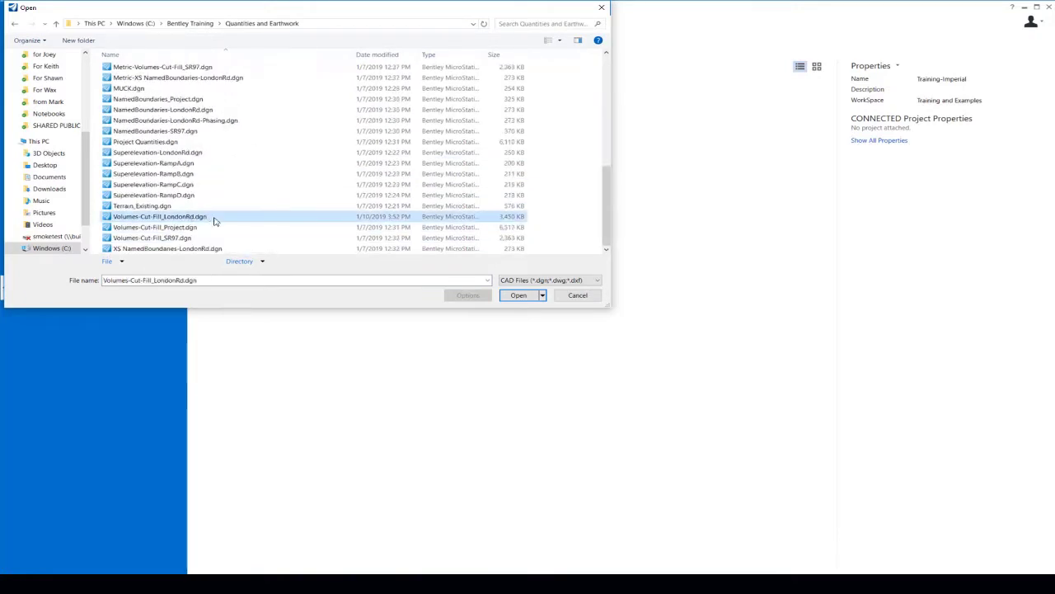
left_click(529, 297)
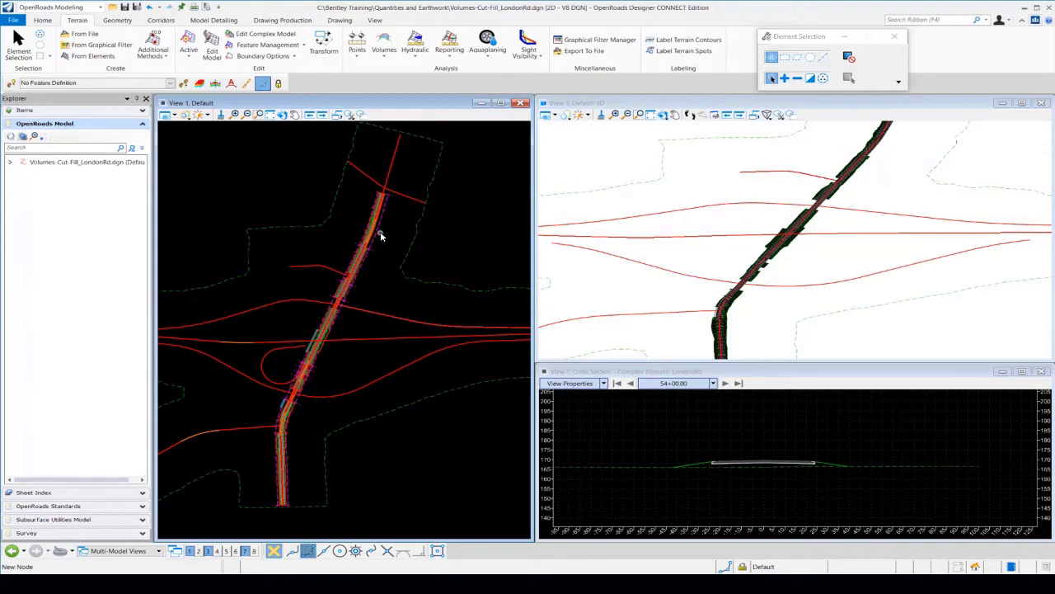
left_click(935, 203)
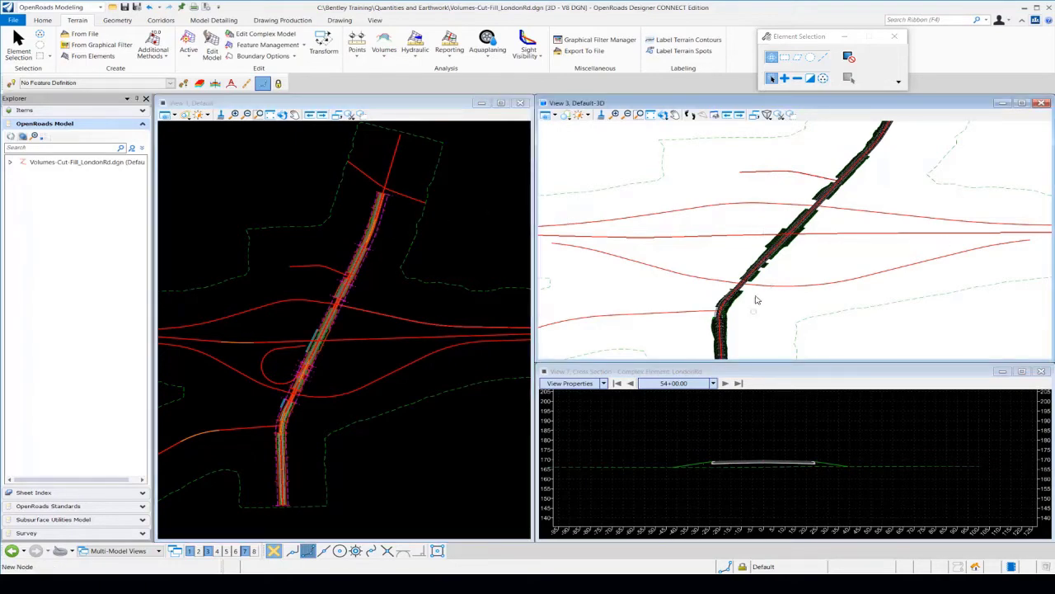
scroll(729, 322, "up", 6)
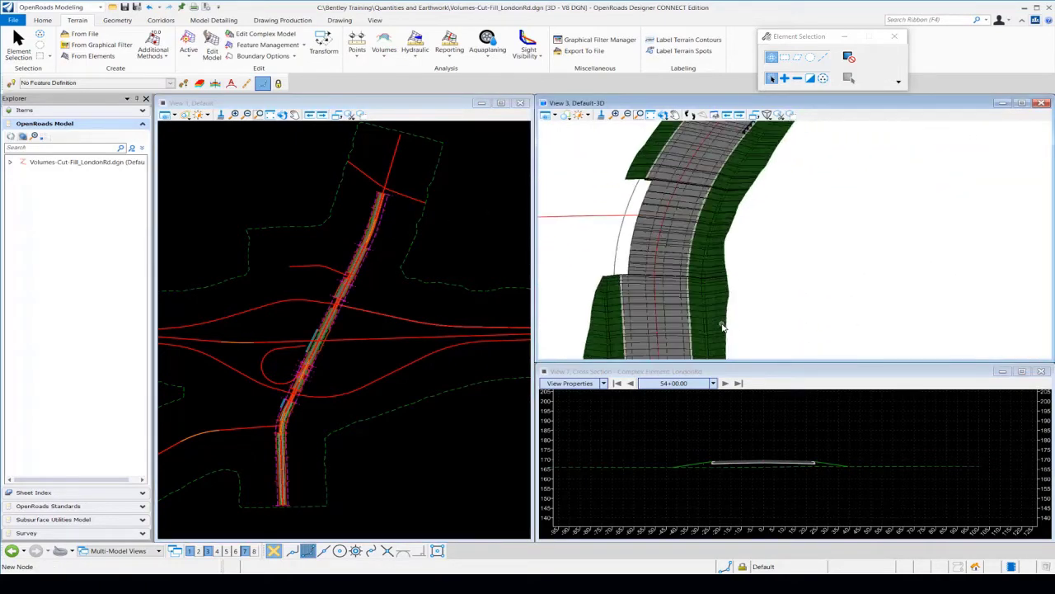
scroll(723, 327, "down", 5)
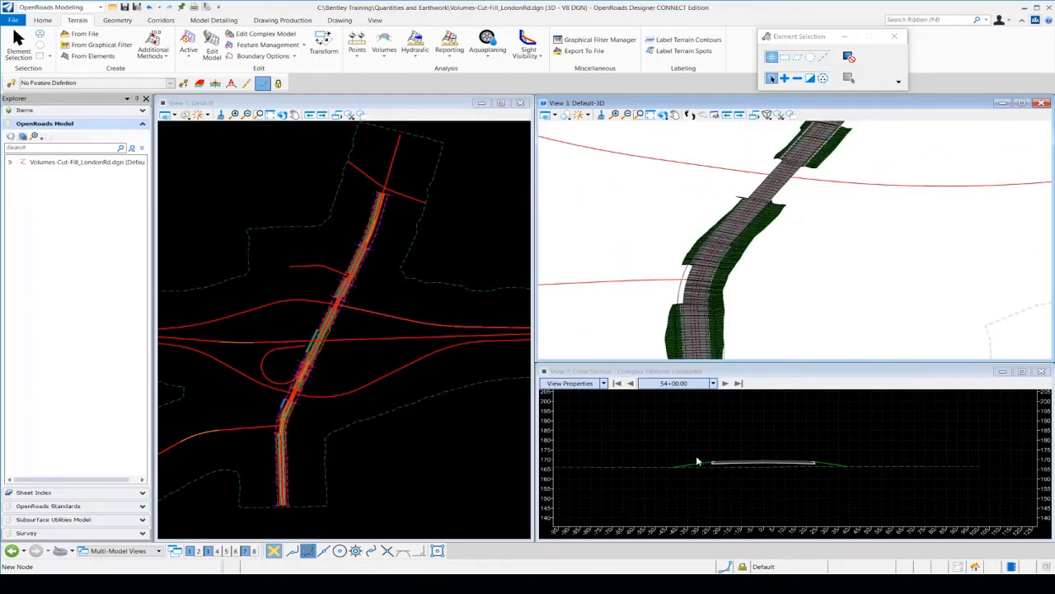
left_click(351, 188)
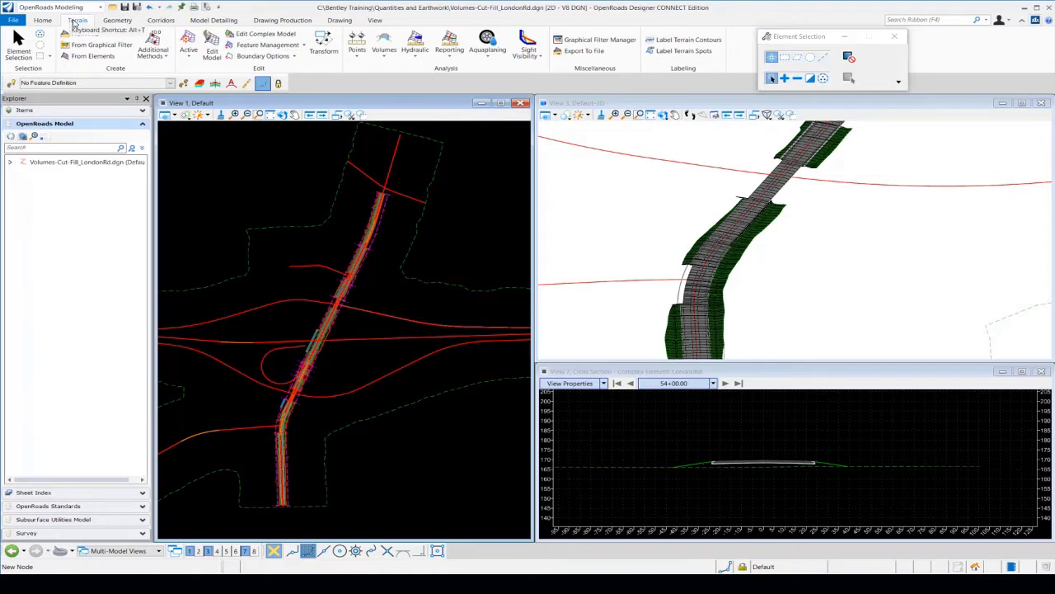
Start the Create Cut Fill Volumes tool from the Home tab's Civil Analysis tools.
left_click(43, 20)
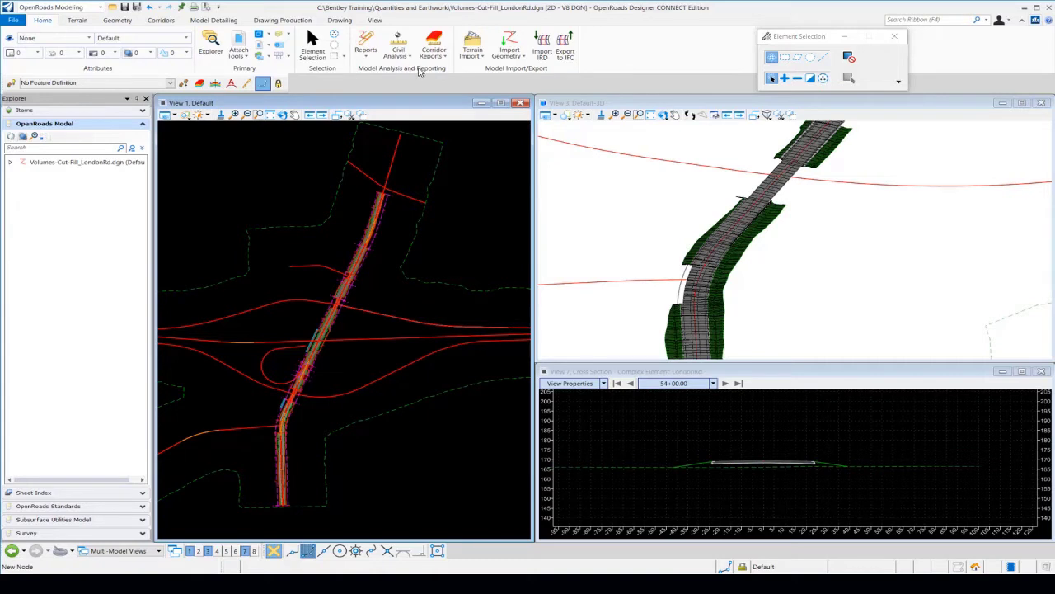
left_click(398, 51)
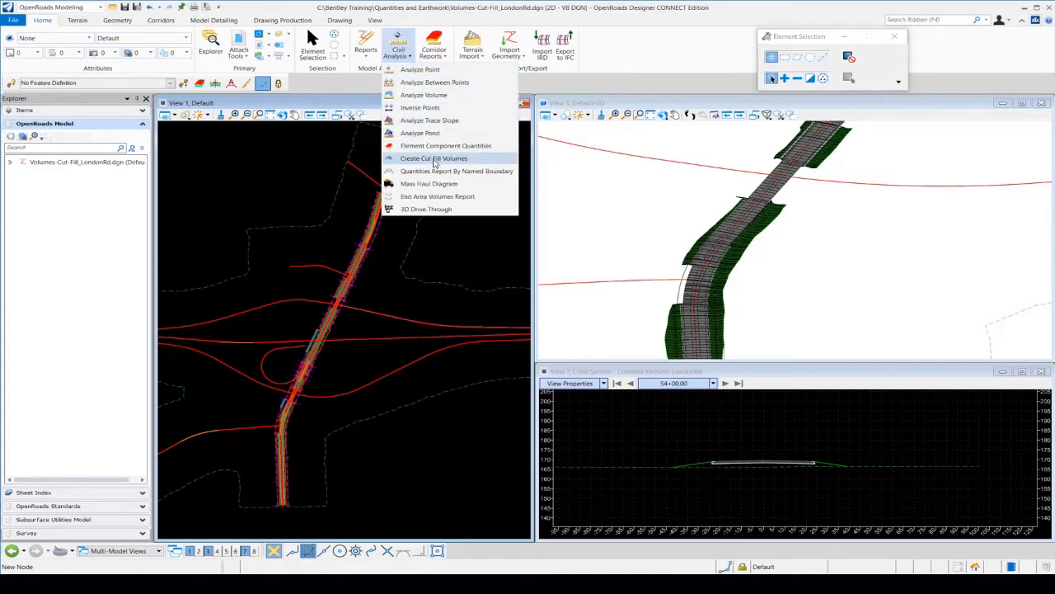
left_click(434, 159)
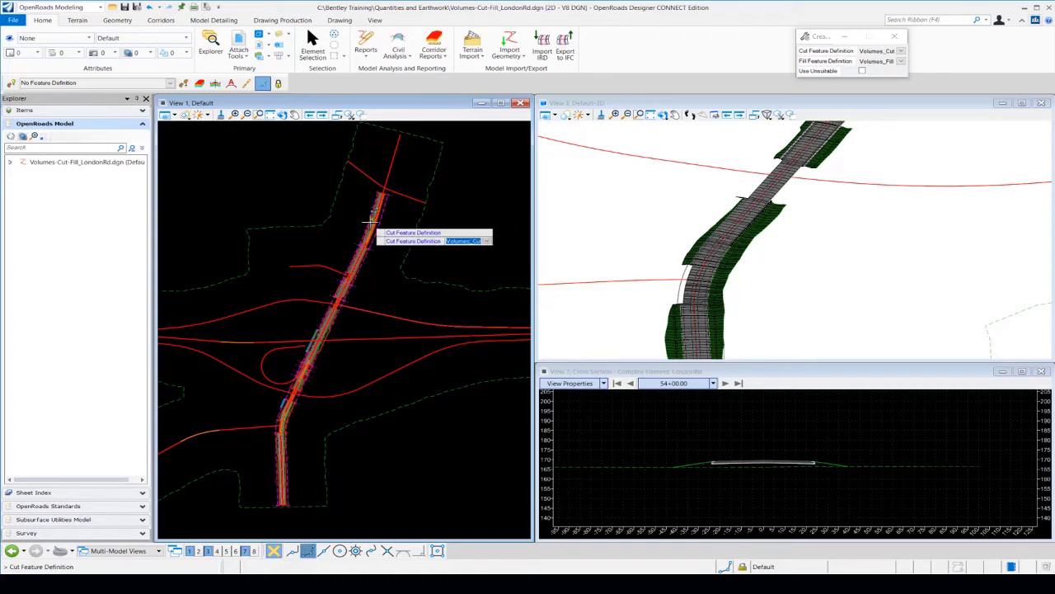
Accept Volumes_Cut, Volumes_Fill and Use Unsuitable No, then compute the London Rd volume meshes.
left_click(431, 227)
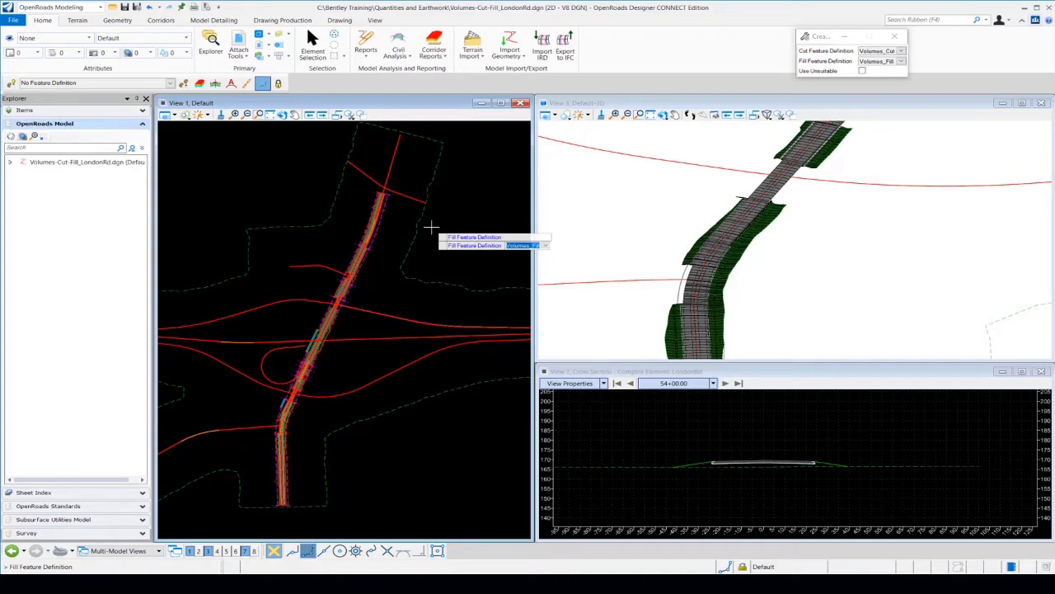
left_click(432, 226)
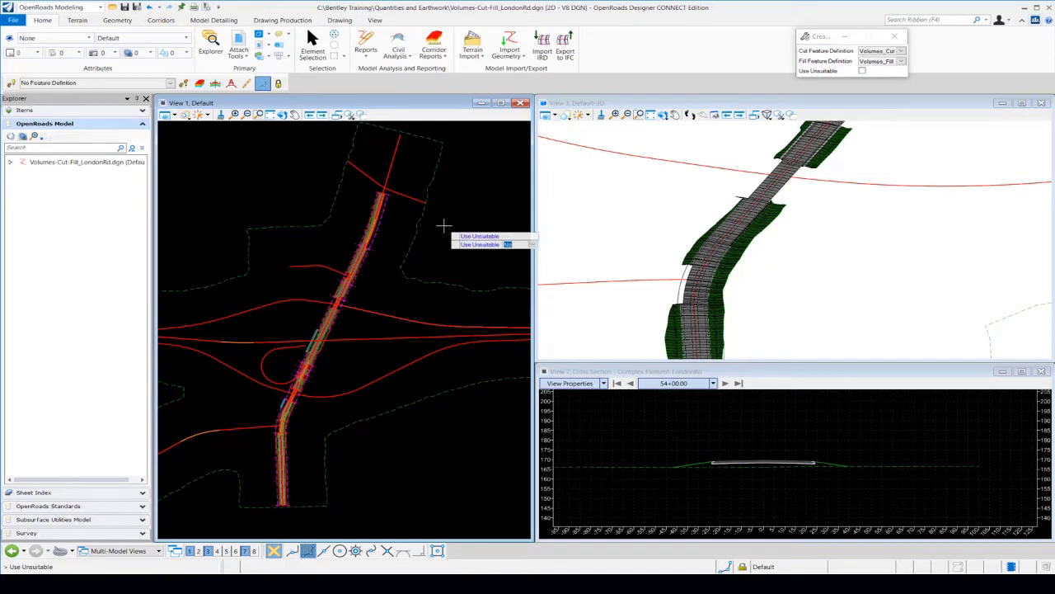
left_click(555, 282)
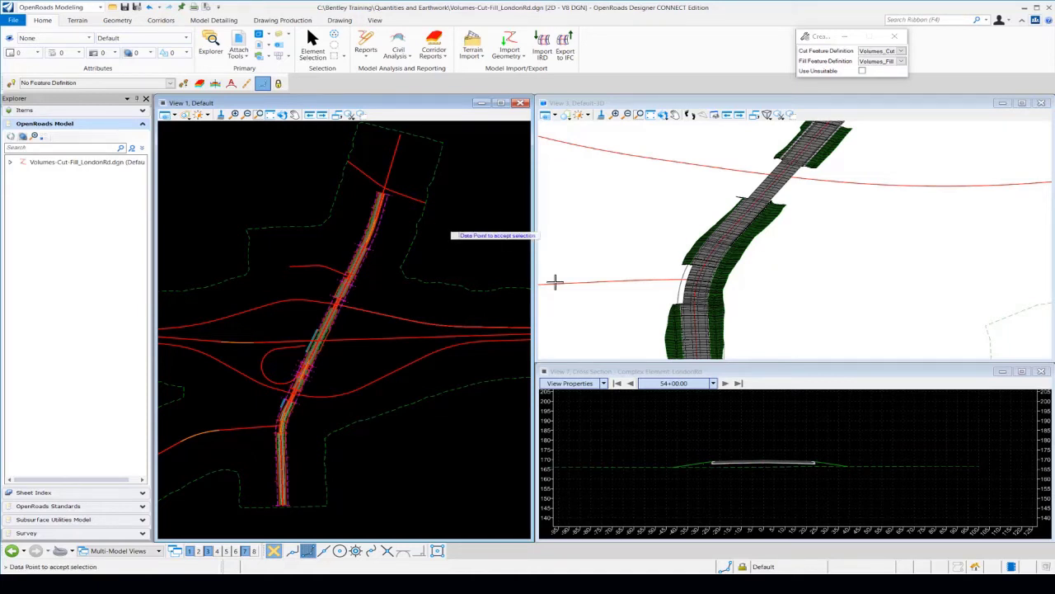
left_click(555, 282)
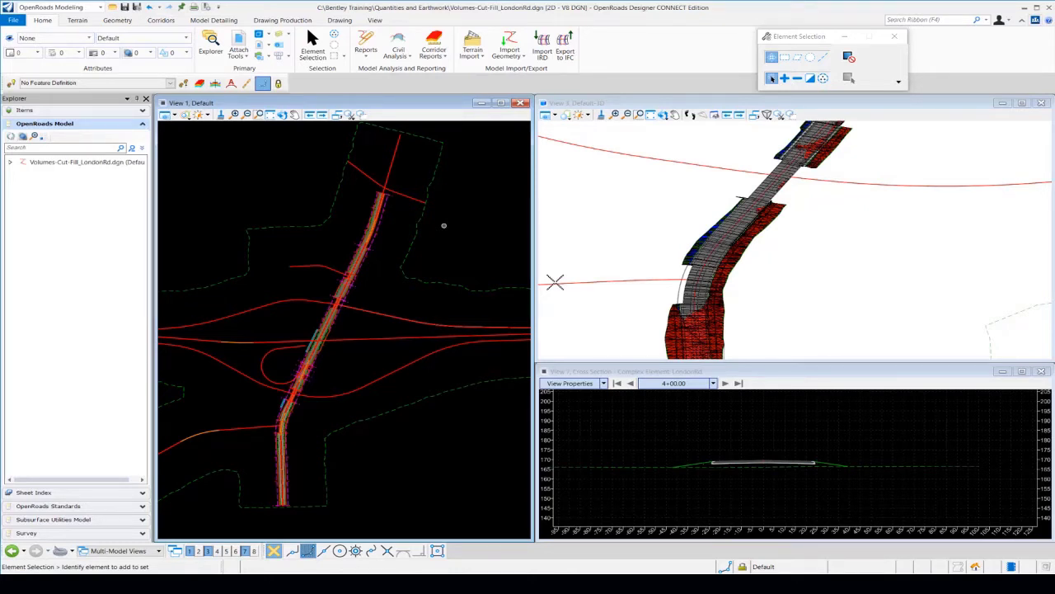
middle_click_drag(632, 233, 726, 233, "shift")
scroll(725, 289, "up", 5)
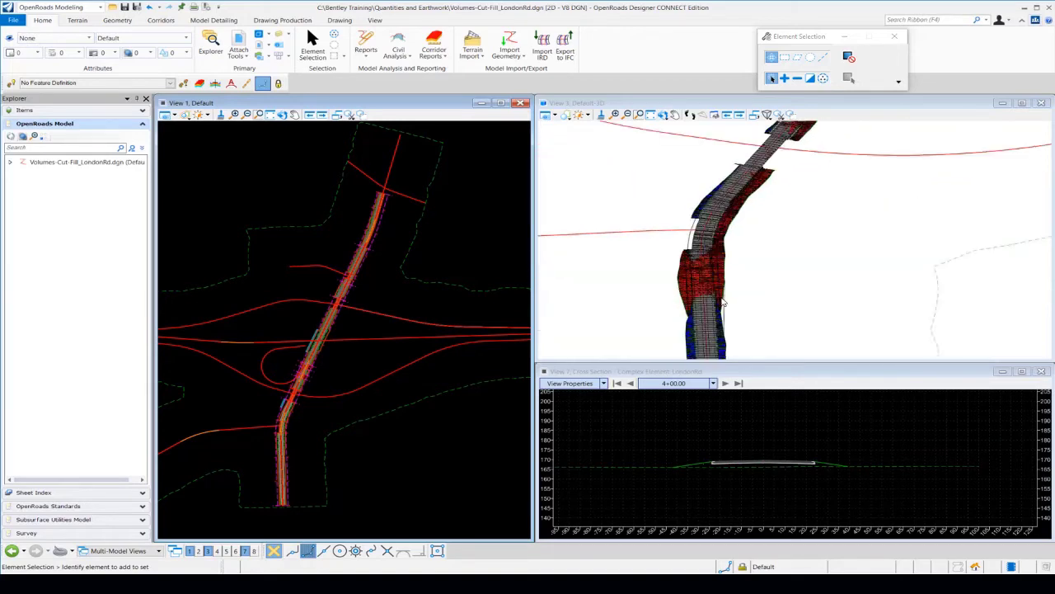
left_click(707, 243)
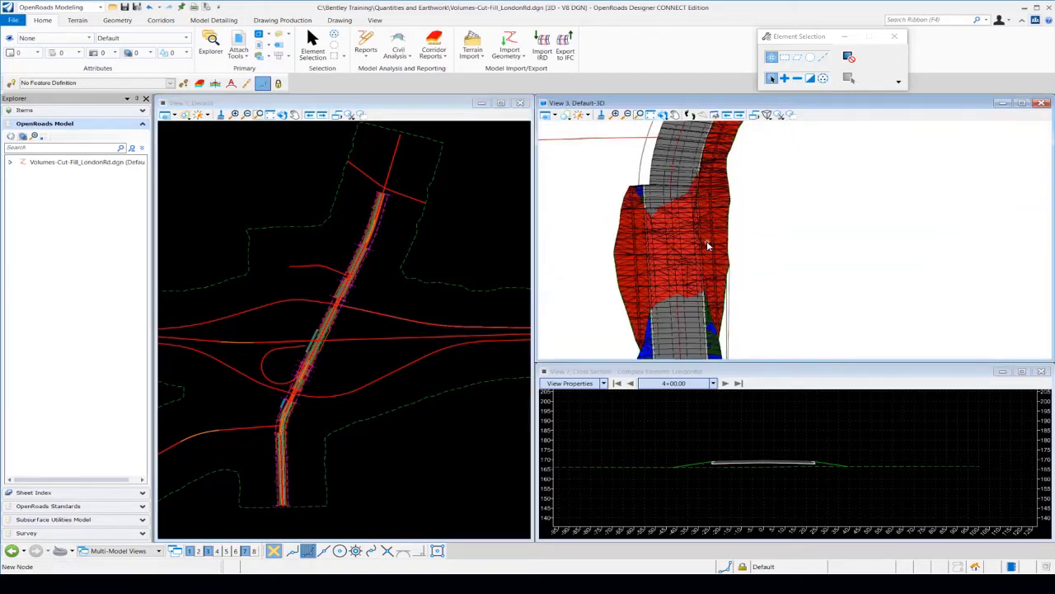
middle_click_drag(706, 244, 749, 253, "shift")
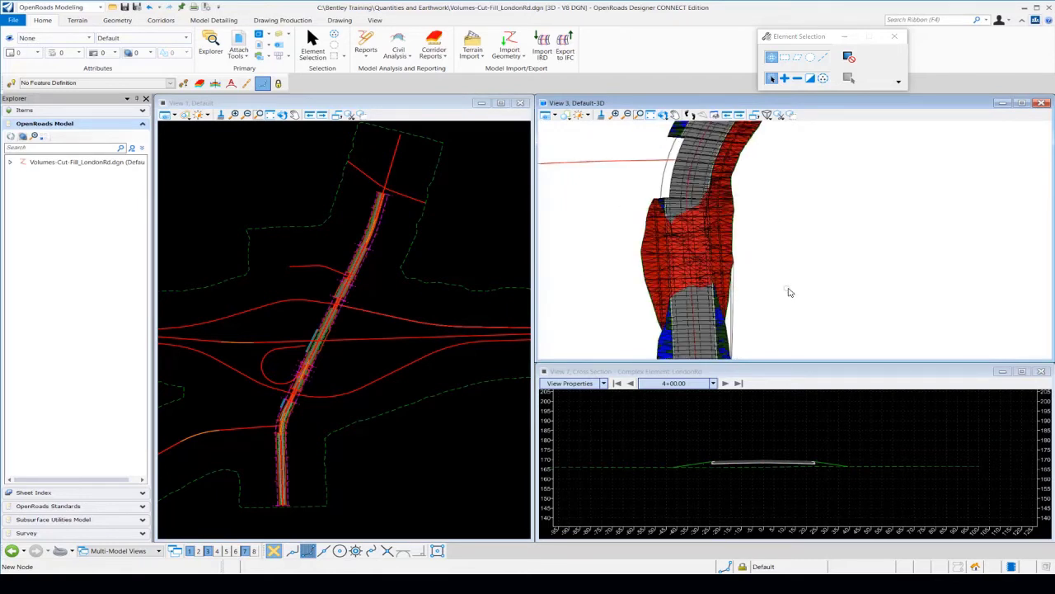
left_click(759, 420)
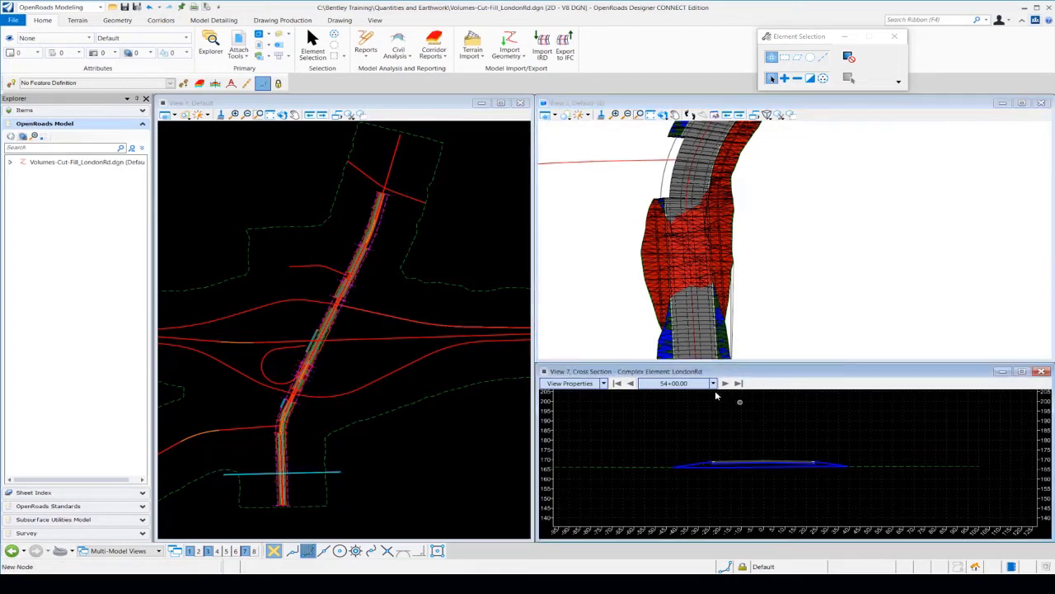
Advance the cross section to station 61+00.00 and reorient the 3D view.
scroll(789, 474, "up", 3)
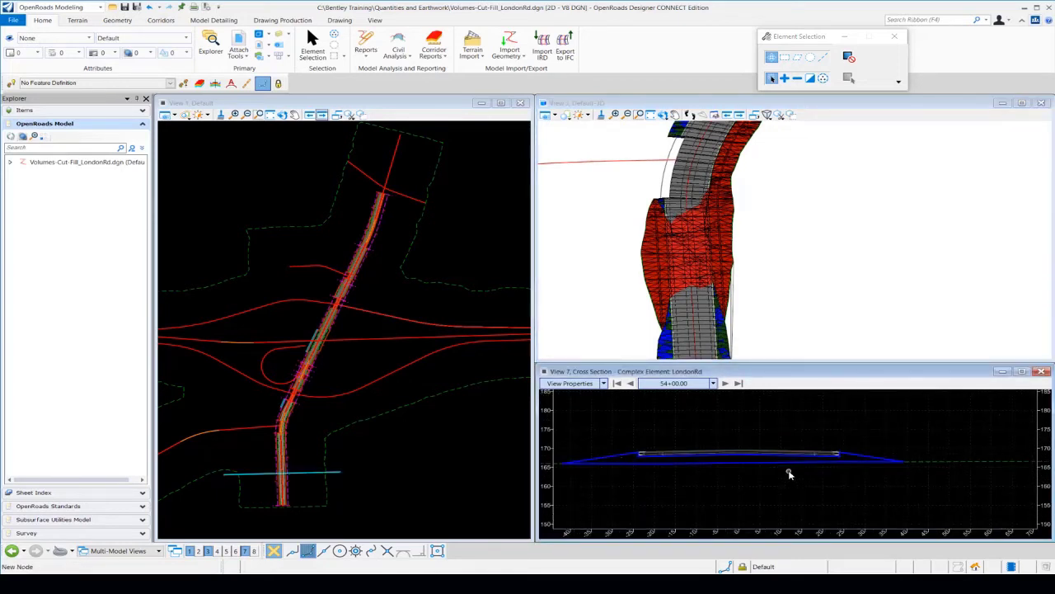
scroll(789, 474, "down", 2)
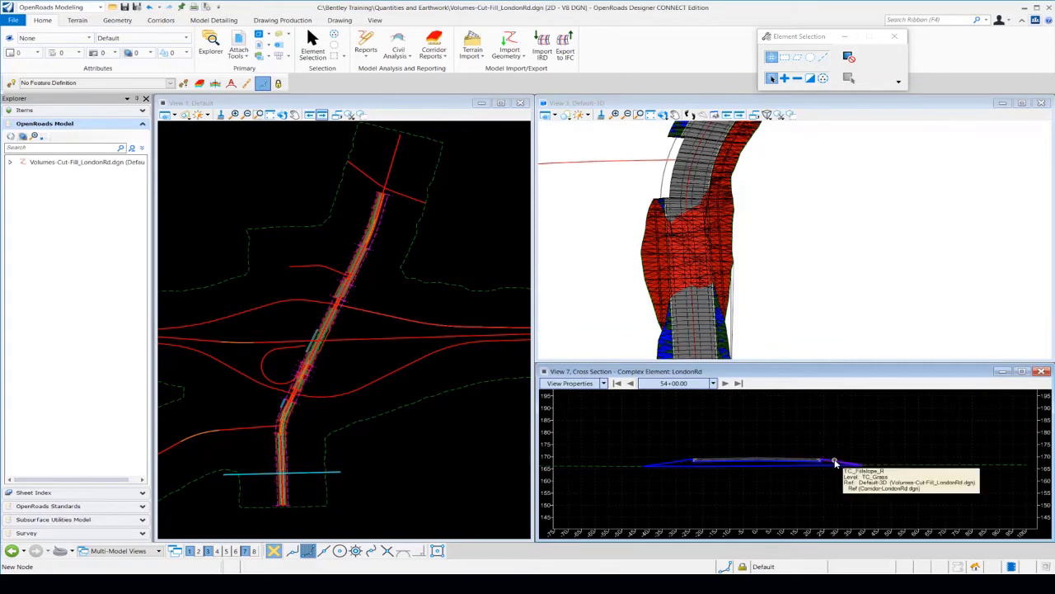
left_click(724, 382)
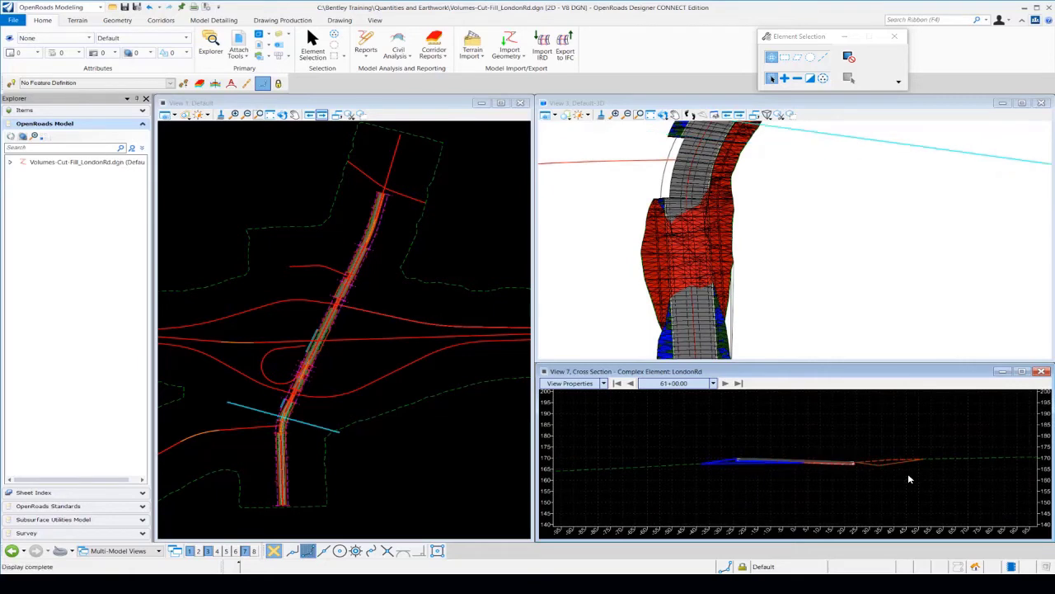
middle_click_drag(748, 346, 734, 274, "shift")
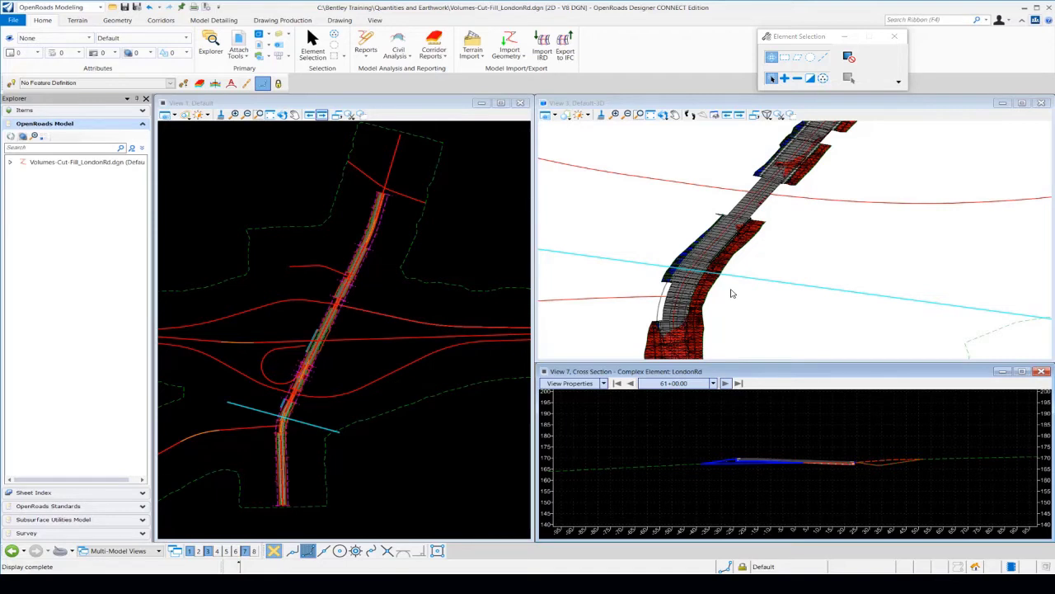
scroll(714, 280, "up", 3)
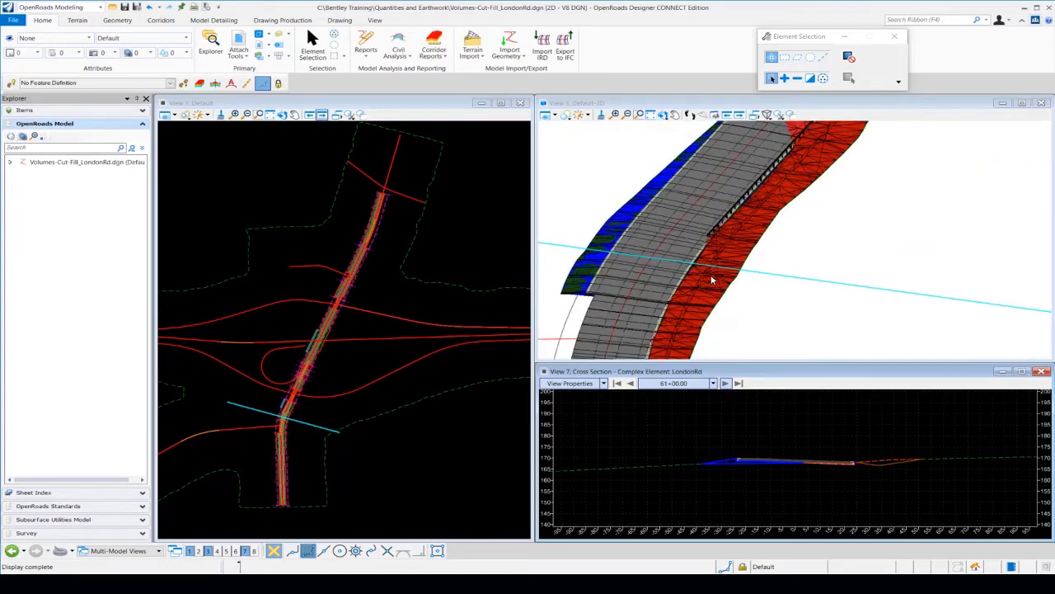
left_click(943, 354)
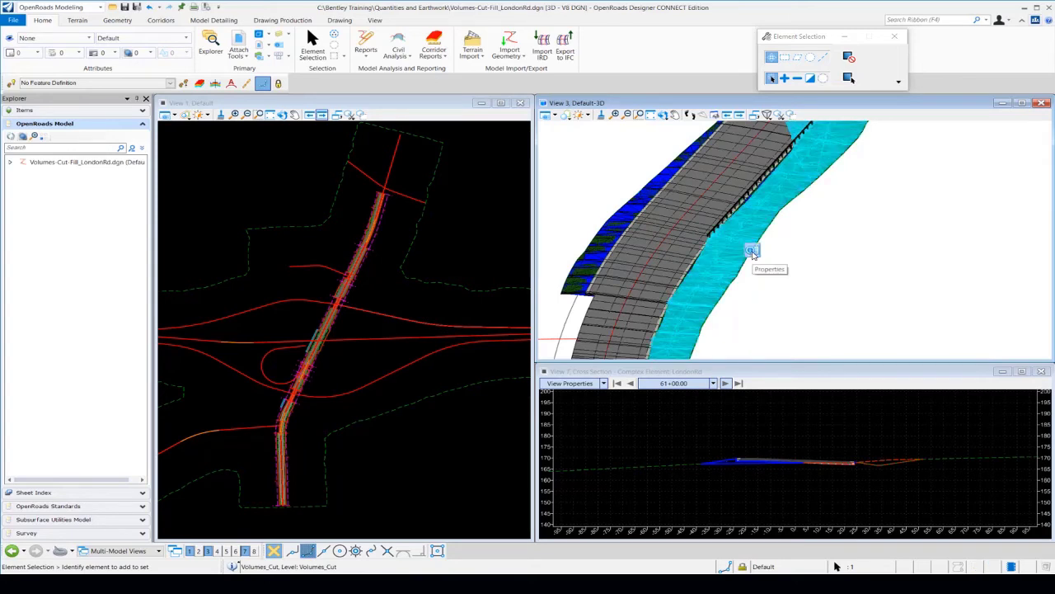
Review the cut mesh's quick properties, then activate View 7 to display the station 61+00.00 section lines.
mouse_move(752, 250)
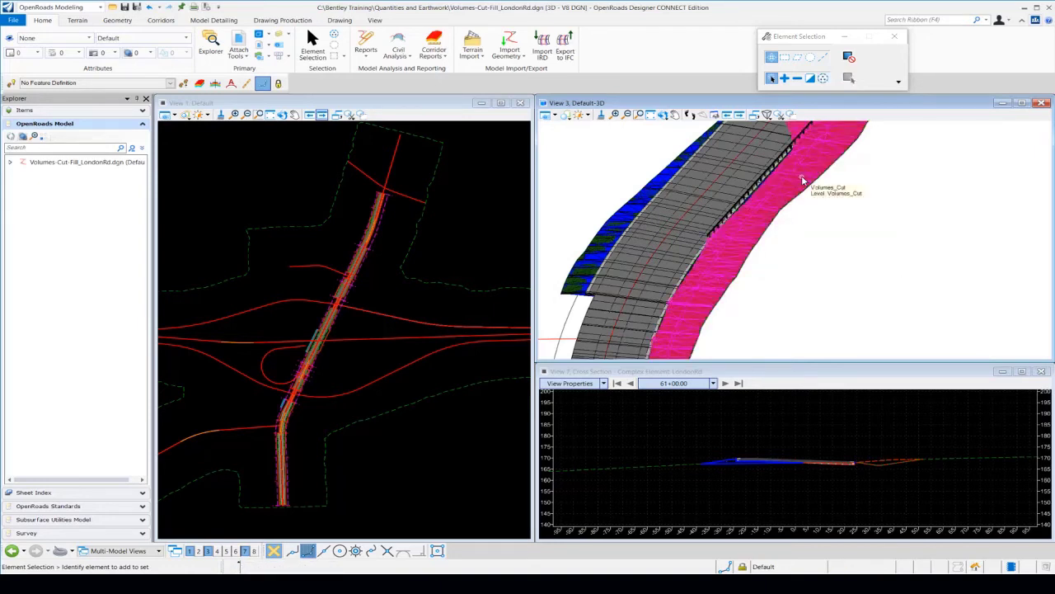
left_click(822, 436)
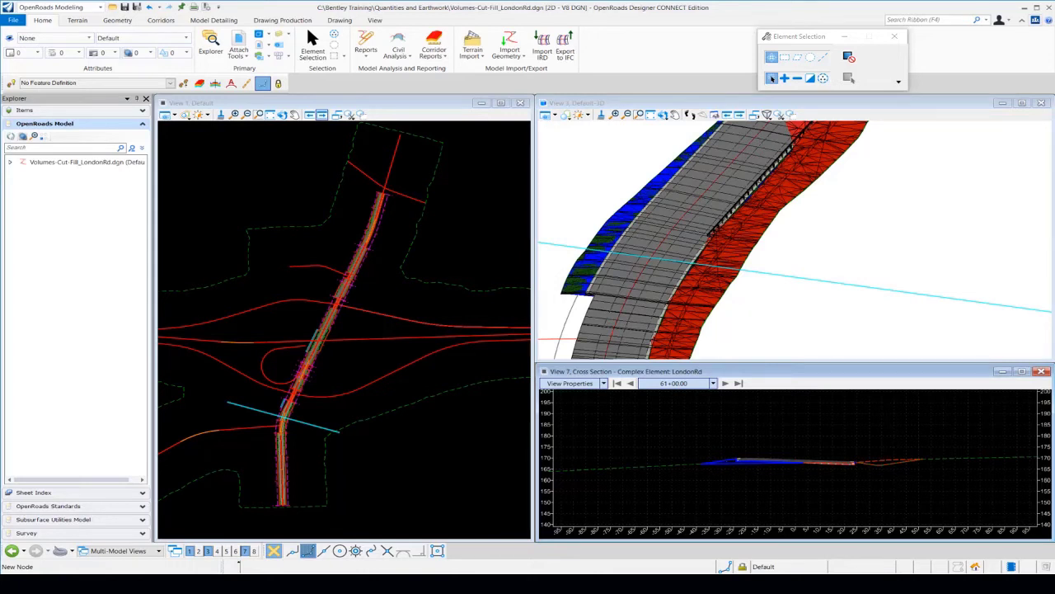
Rotate the 3D view to a new orientation.
left_click(662, 114)
left_click(708, 172)
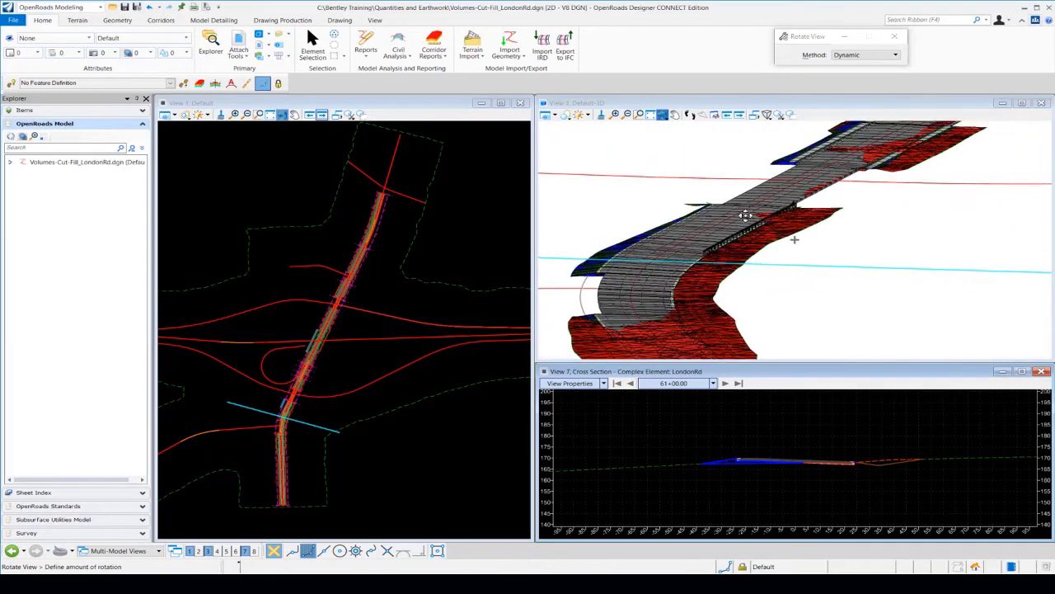
left_click(938, 271)
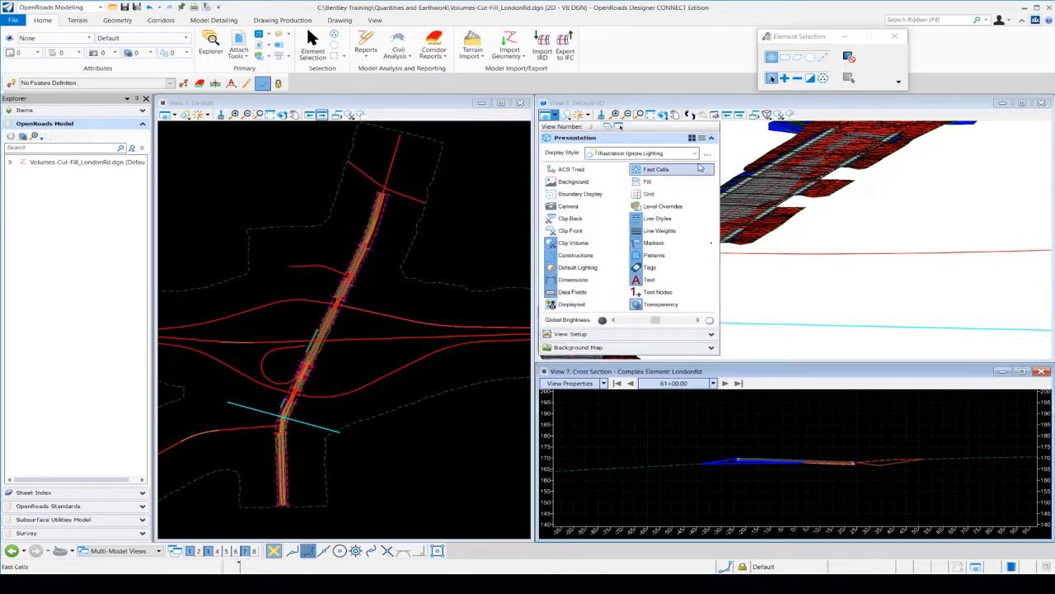
Apply the Smooth White Background display style to the 3D view and orbit it.
left_click(694, 154)
scroll(697, 221, "down", 3)
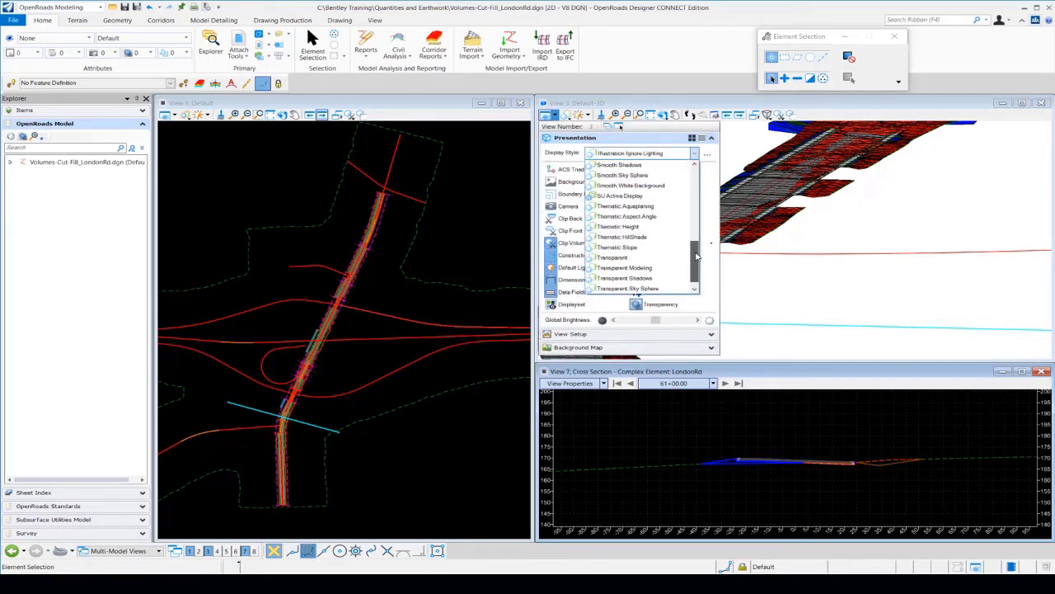
left_click(631, 184)
right_click(728, 261)
middle_click_drag(728, 261, 822, 173, "shift")
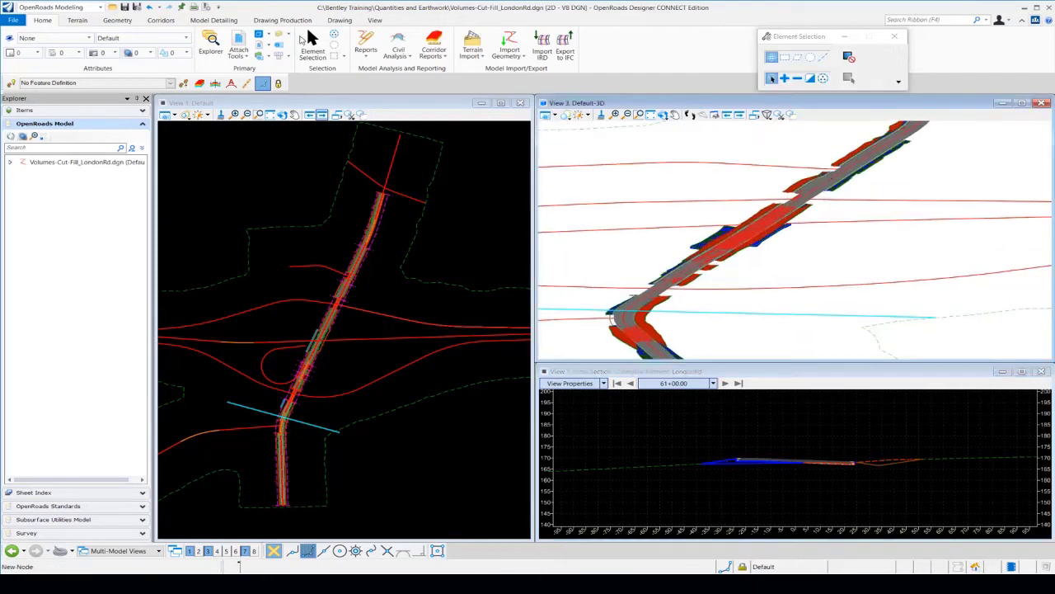
left_click(239, 54)
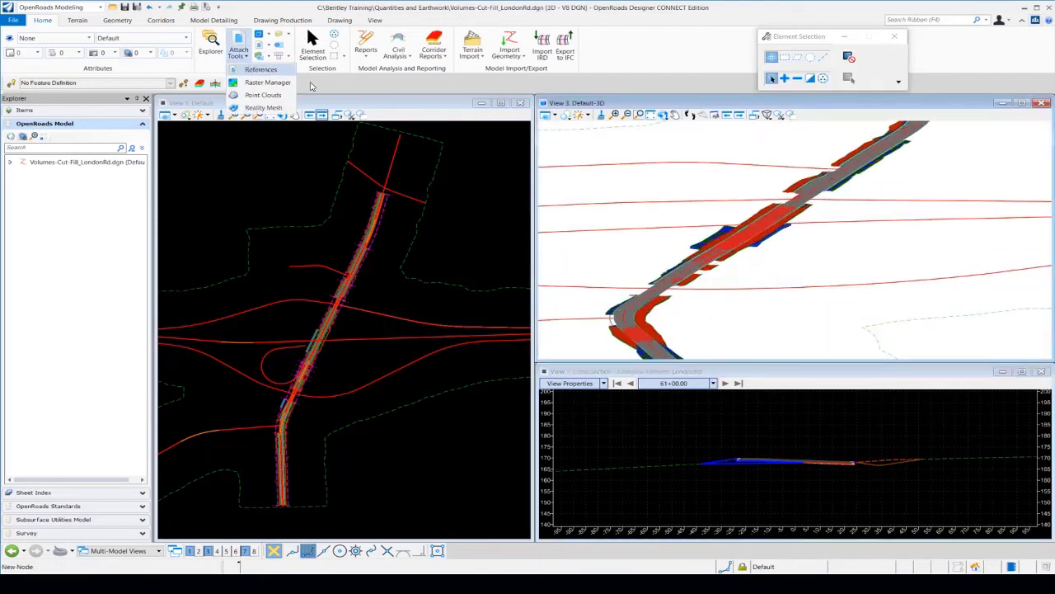
Turn off display of the Corridor-LondonRd reference.
left_click(259, 69)
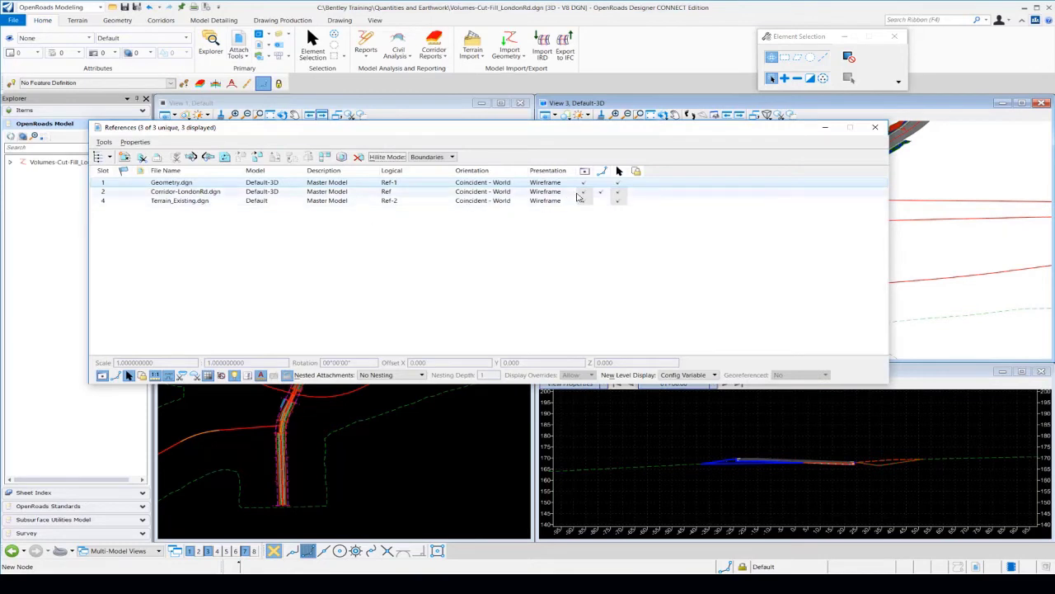
left_click(581, 194)
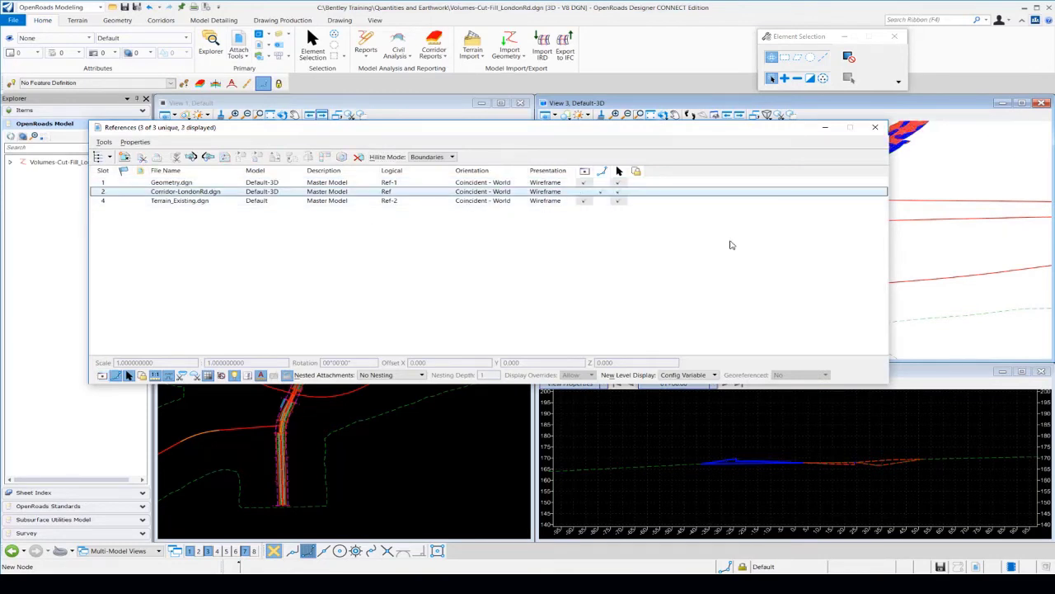
left_click(877, 130)
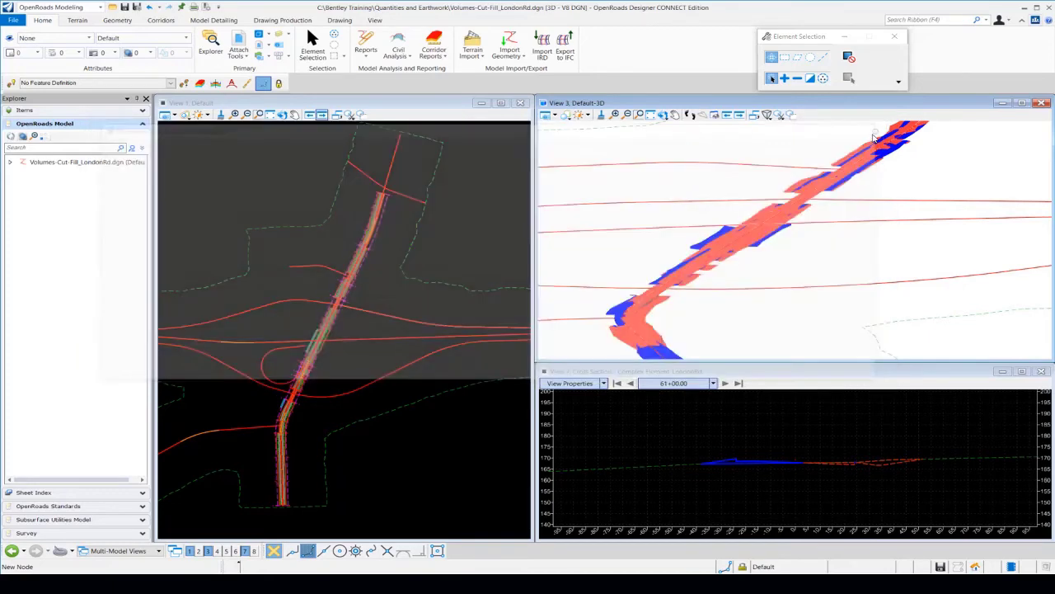
Rotate the 3D view to show the cut and fill meshes, then save the design.
left_click(661, 116)
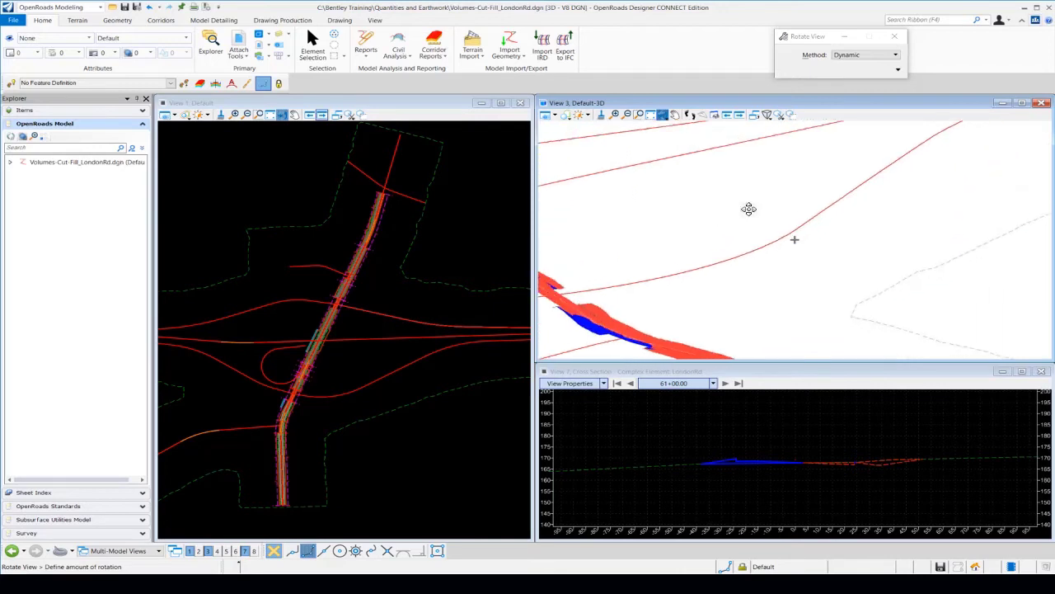
left_click(654, 203)
right_click(817, 251)
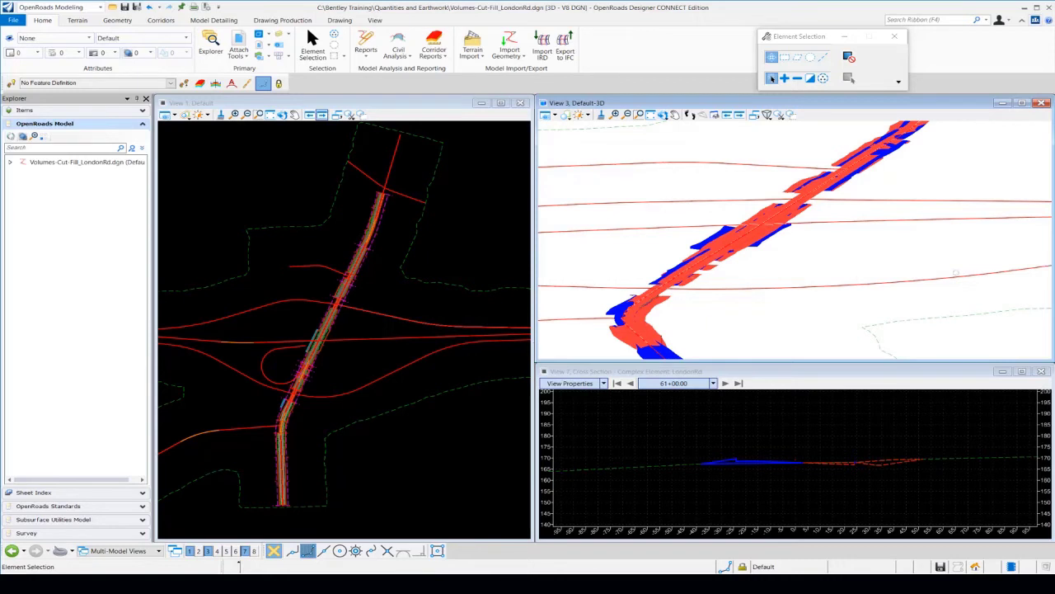
key("ctrl+s")
Run Quantities Report By Named Boundary with Named Boundary Group left as <None>.
left_click(397, 51)
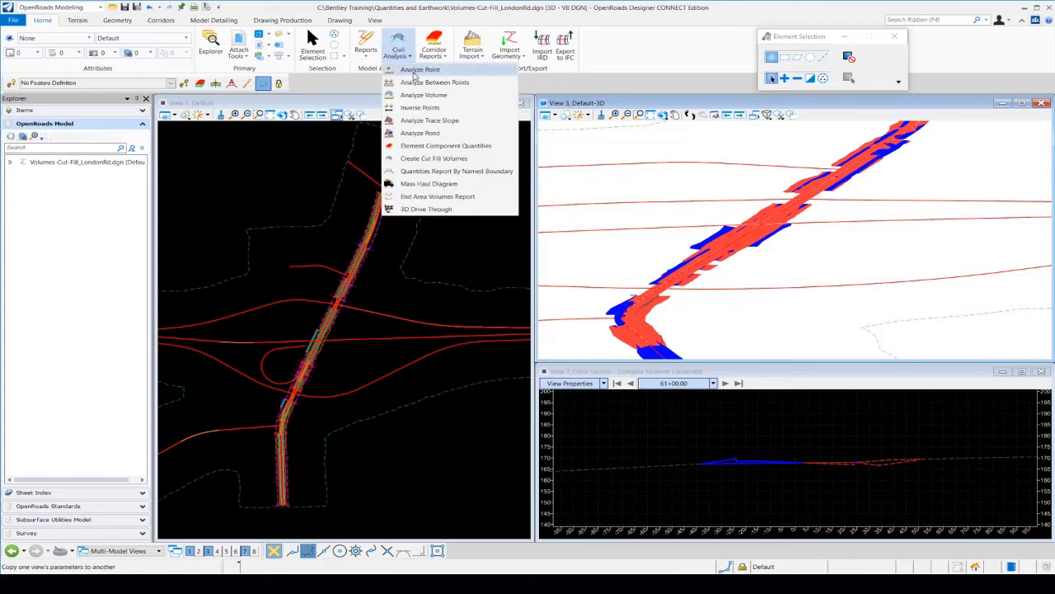
left_click(462, 172)
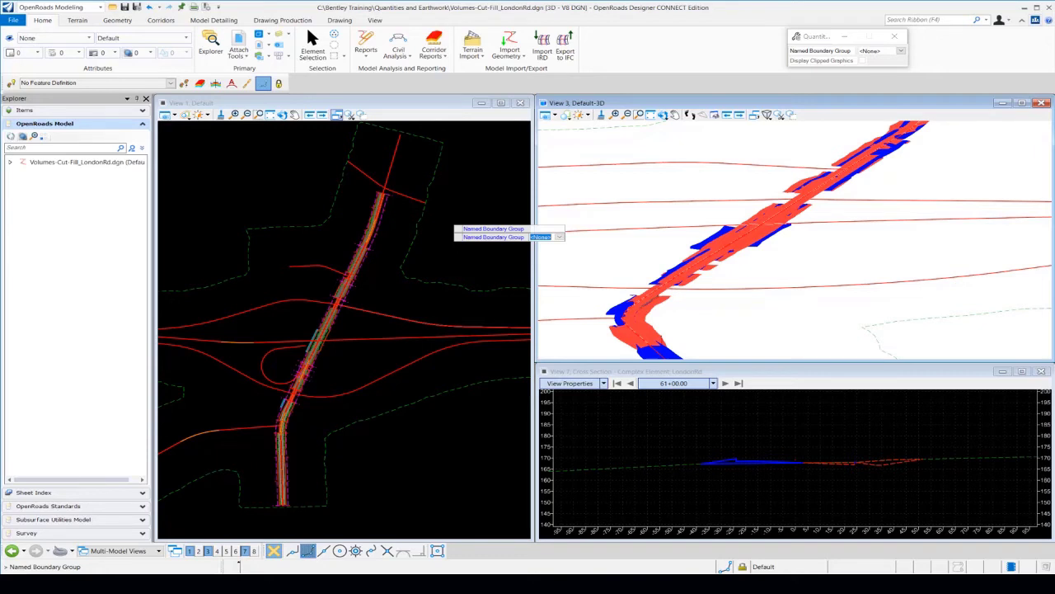
left_click(559, 273)
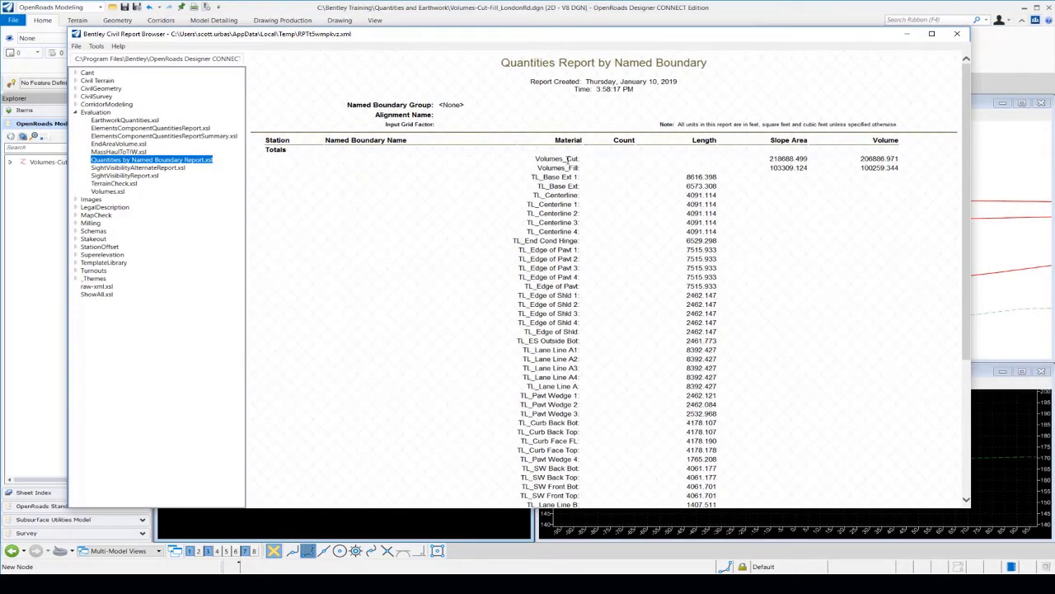
left_click_drag(899, 157, 855, 157)
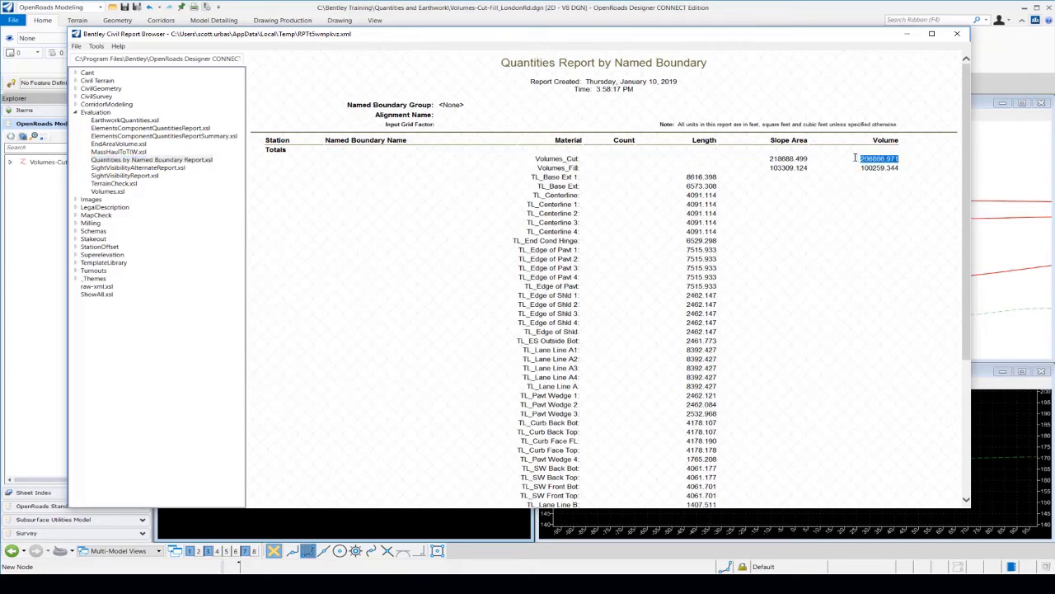
left_click(866, 167)
scroll(561, 355, "down", 5)
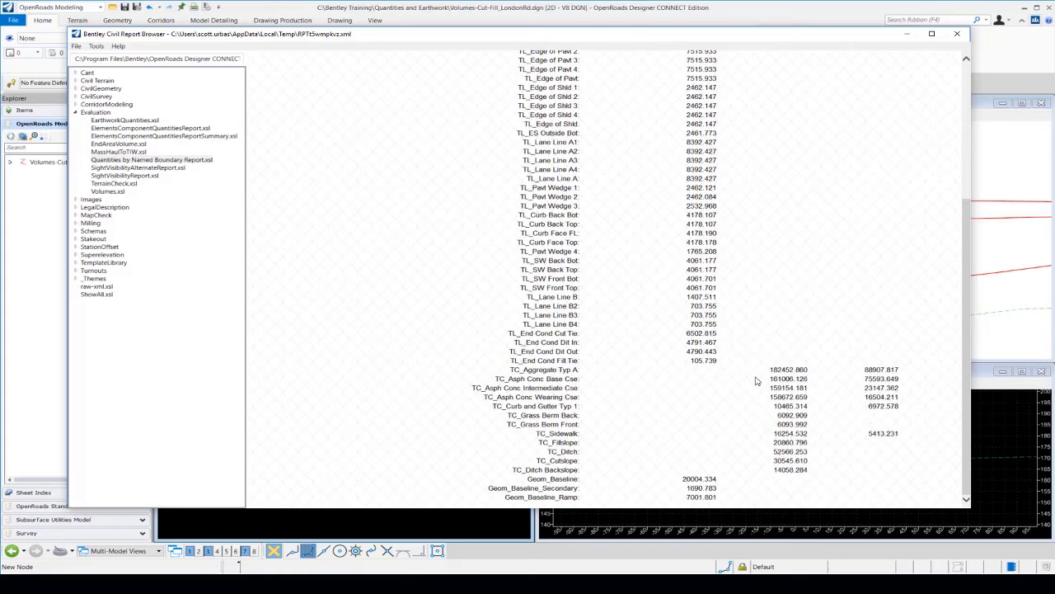
scroll(659, 284, "up", 5)
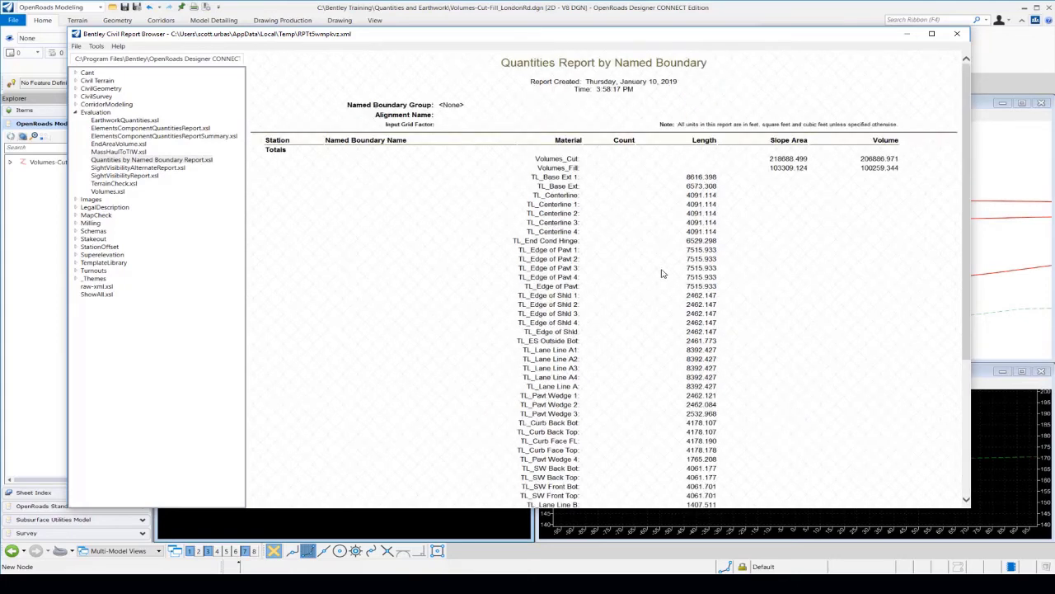
scroll(662, 273, "down", 5)
scroll(662, 273, "up", 5)
scroll(584, 231, "down", 5)
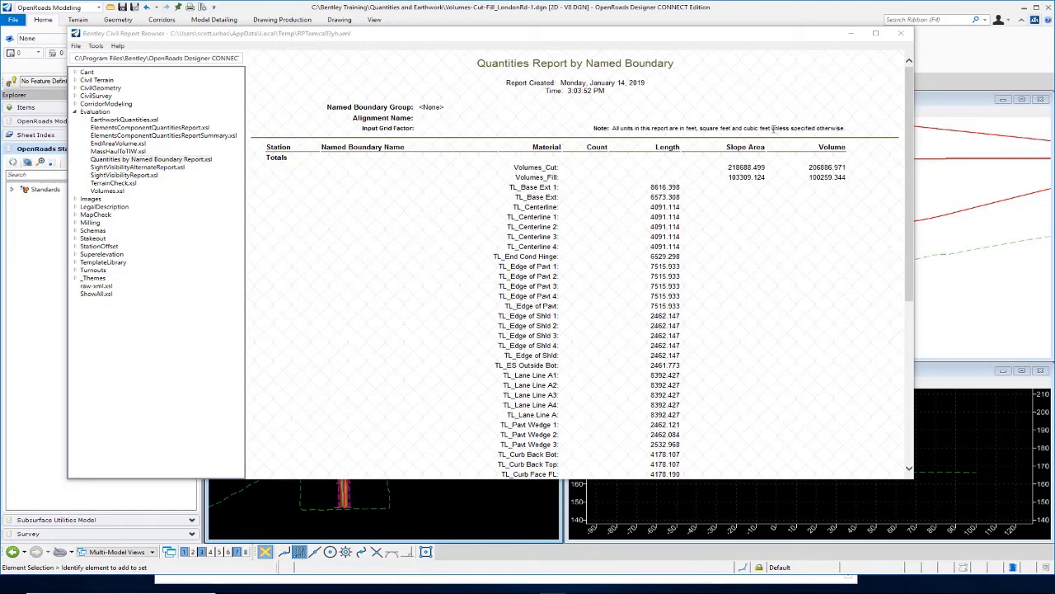
Enable Convert to Cubic Yard so the report shows cut 7662.480 and fill 3713.309.
left_click(97, 46)
left_click(128, 72)
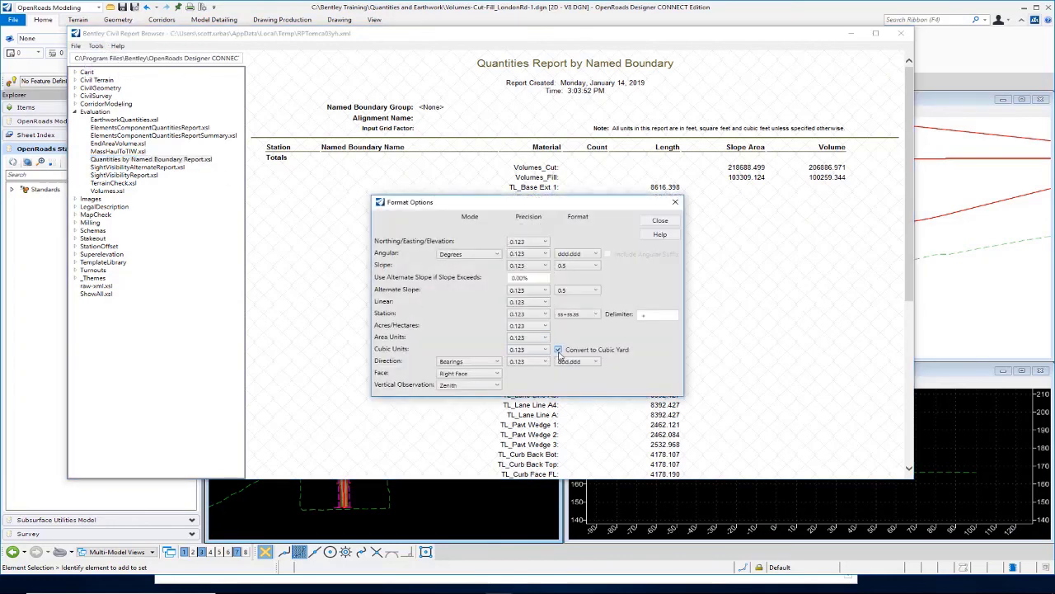
left_click(660, 220)
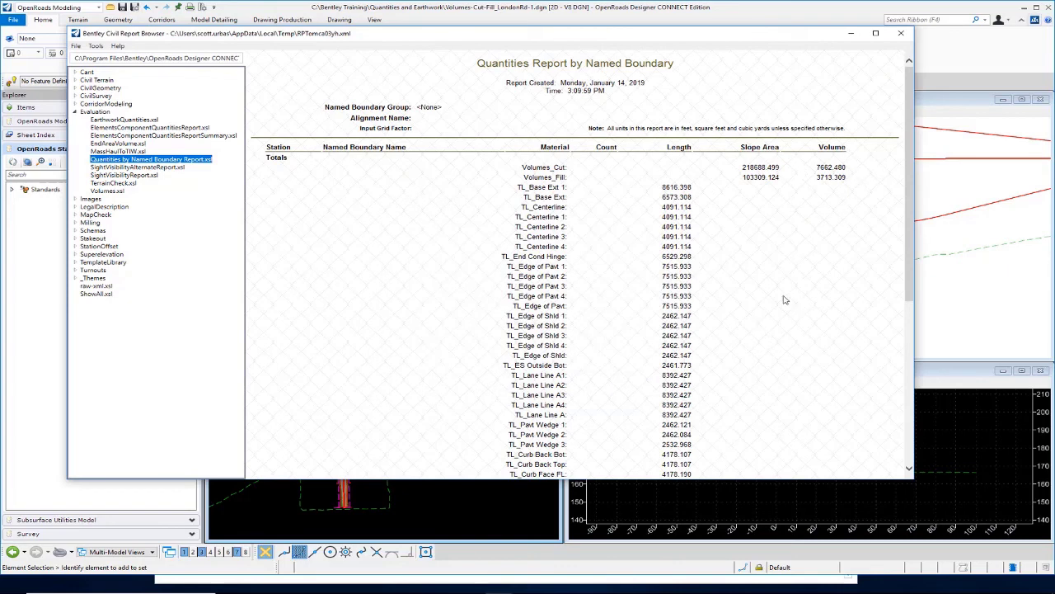
scroll(784, 347, "down", 10)
scroll(784, 347, "up", 10)
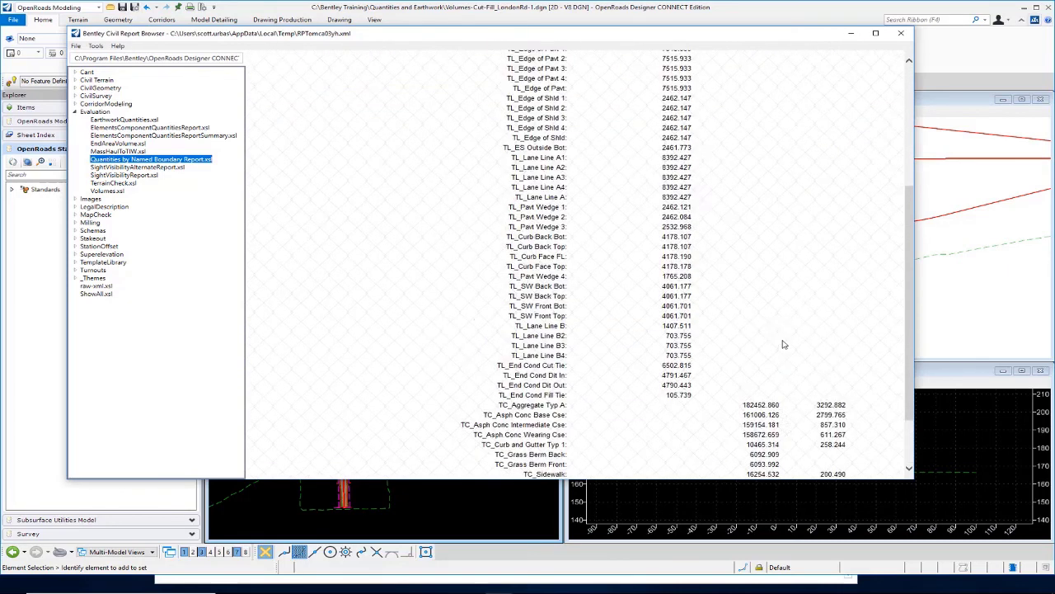
scroll(784, 346, "down", 10)
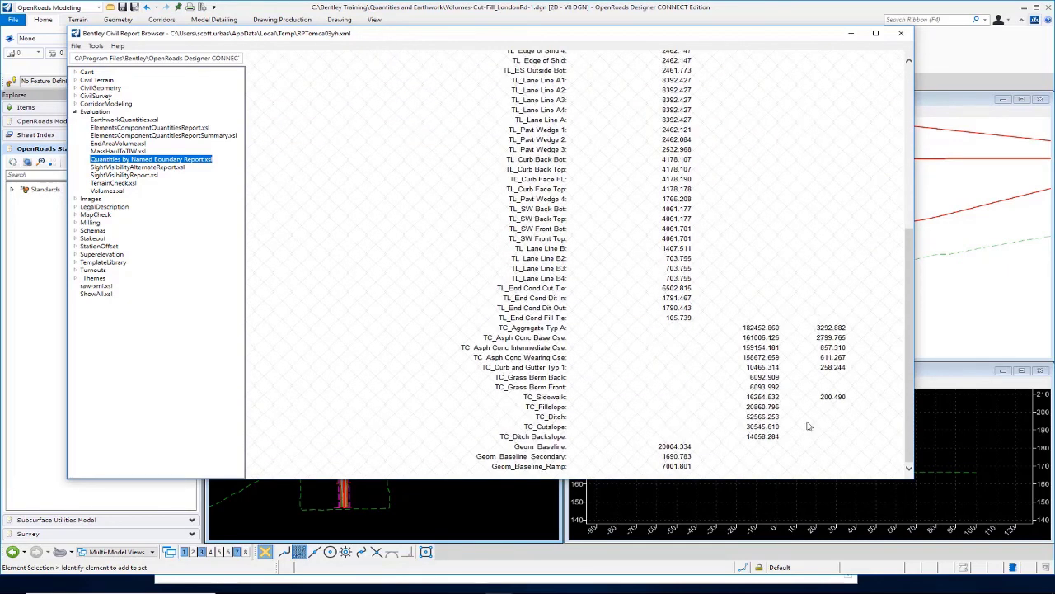